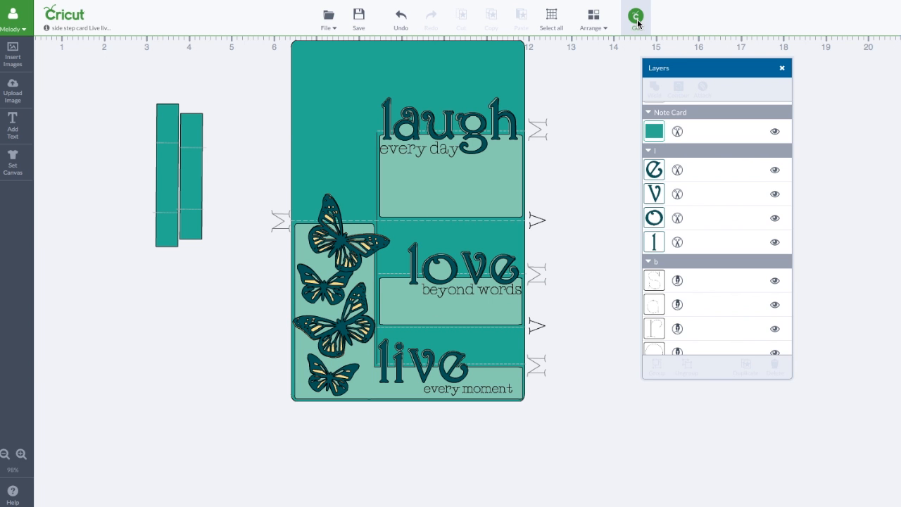
Step: Open the mat preview for cutting the card project and set the number of projects to 2
click(636, 16)
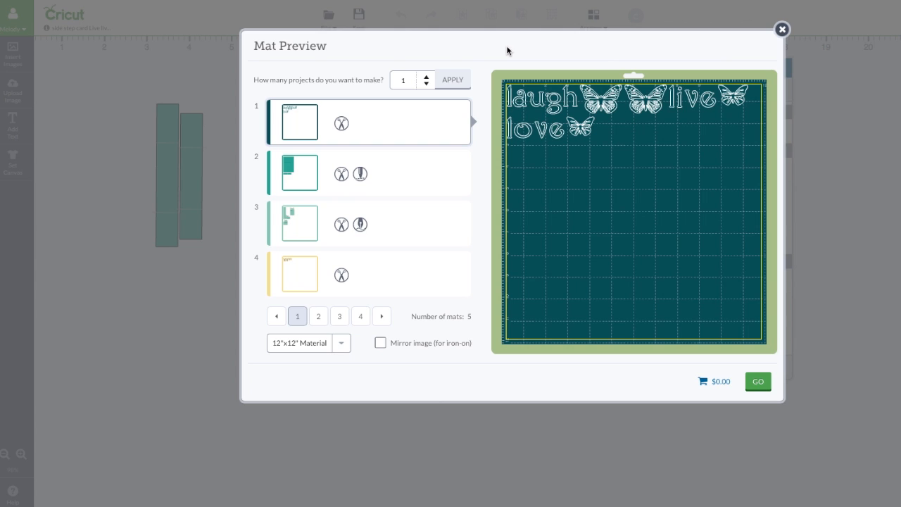
click(427, 80)
click(462, 86)
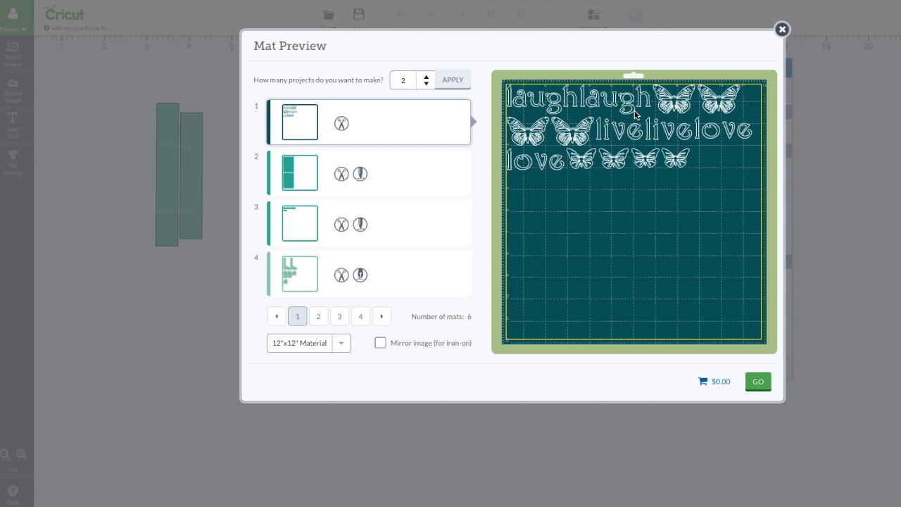
Step: On the dark teal mat, flip a large butterfly and pack the live and love words and small butterflies closer to their neighbours
click(572, 124)
drag(573, 122, 594, 128)
drag(661, 132, 649, 126)
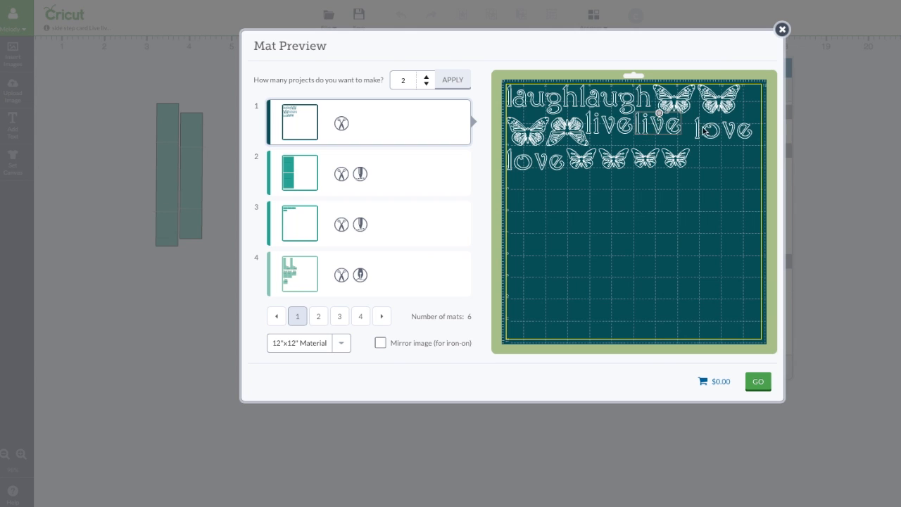
drag(718, 130, 709, 128)
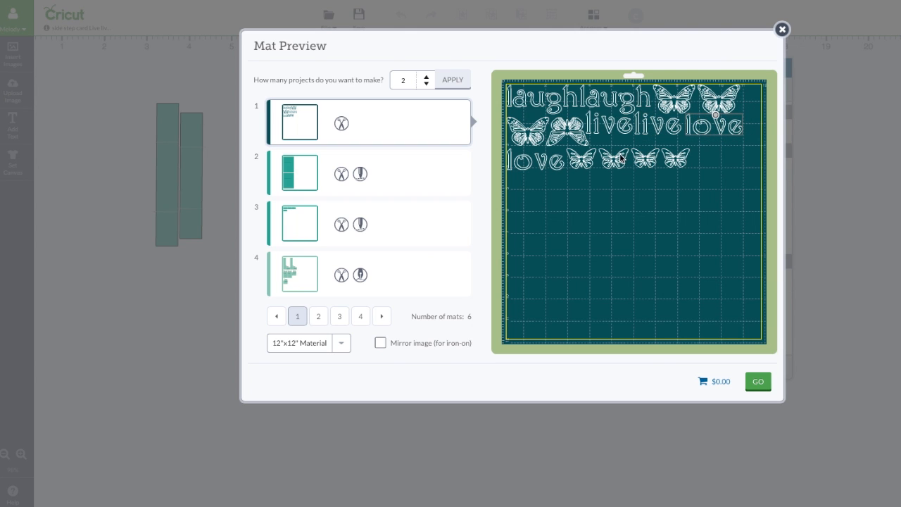
drag(620, 159, 664, 148)
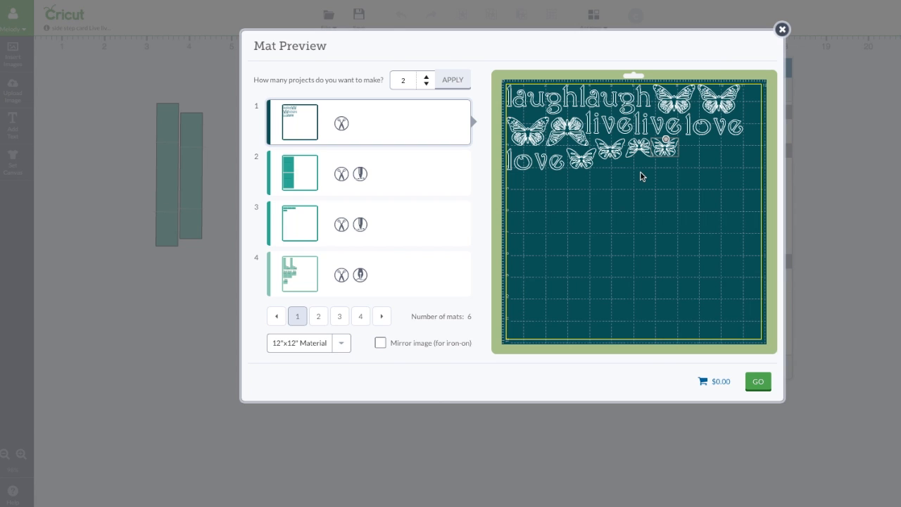
Step: Compare the two teal card mats and set mat 2 to 12"x24" material
click(426, 176)
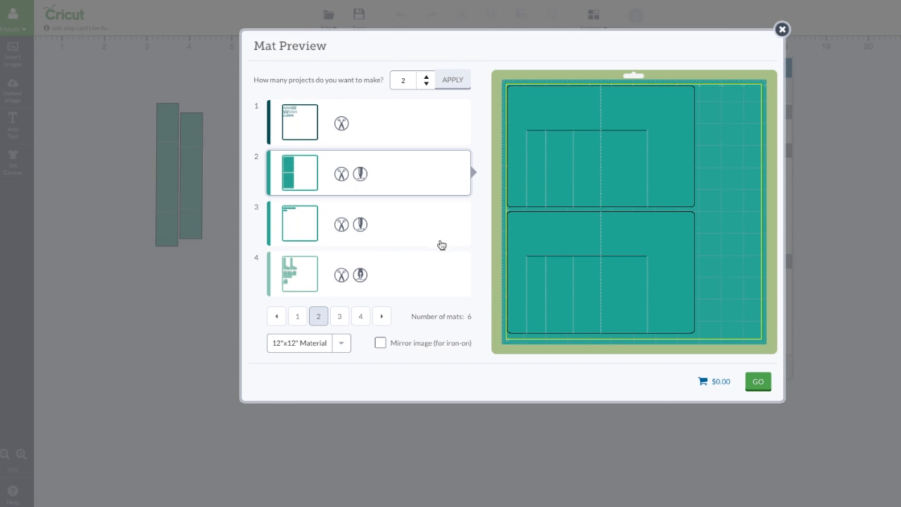
click(415, 231)
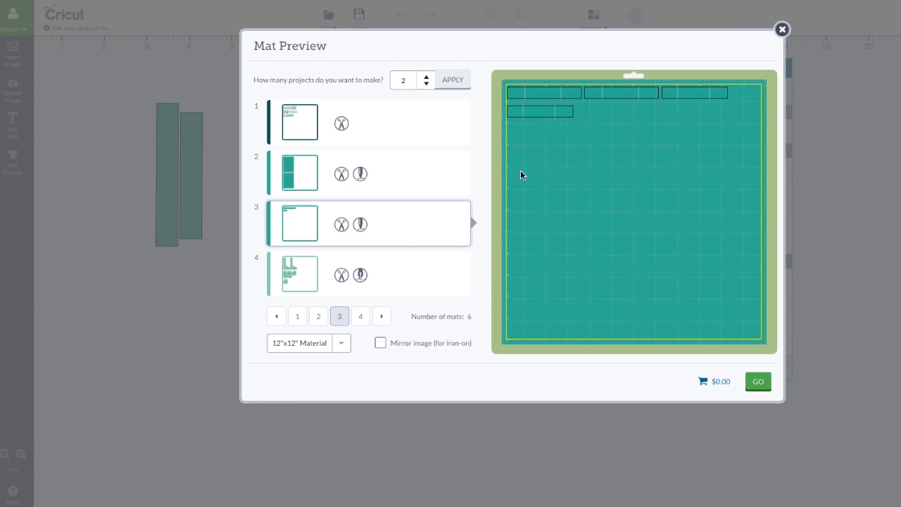
click(403, 183)
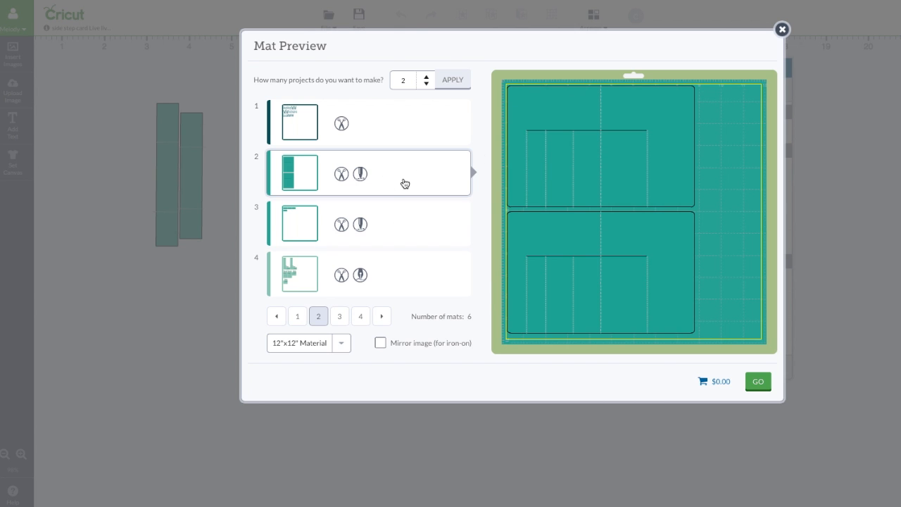
click(345, 344)
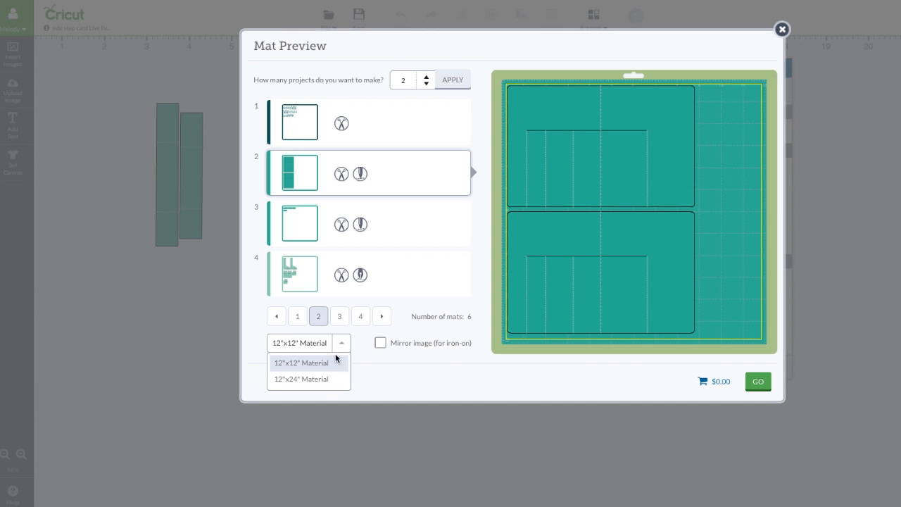
click(325, 380)
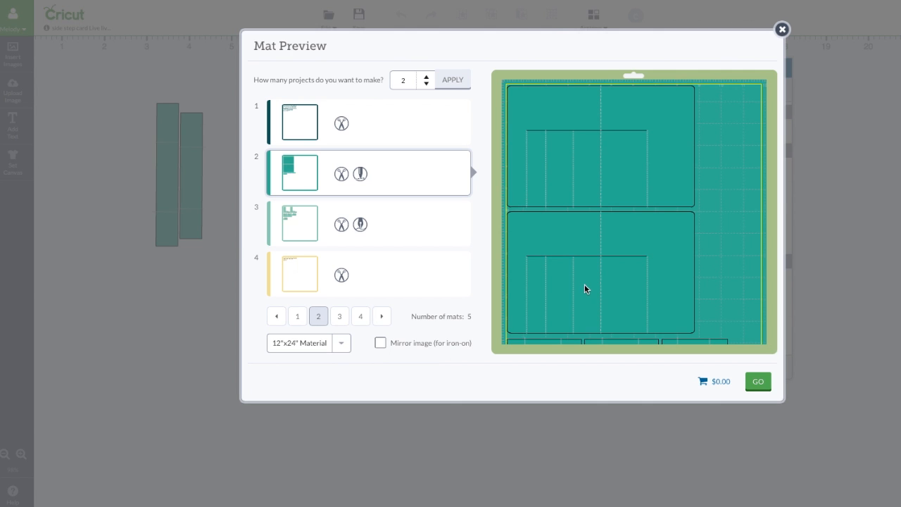
Step: Examine the full length of the 12"x24" mat, including the narrow strips below the two note cards
scroll(584, 289, down, 4)
scroll(584, 289, up, 4)
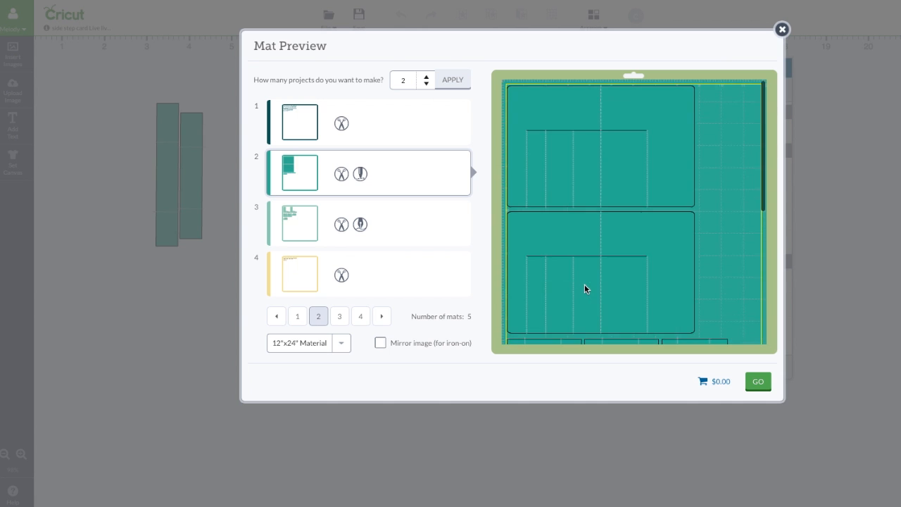
scroll(584, 289, down, 4)
scroll(584, 283, up, 4)
scroll(584, 283, down, 2)
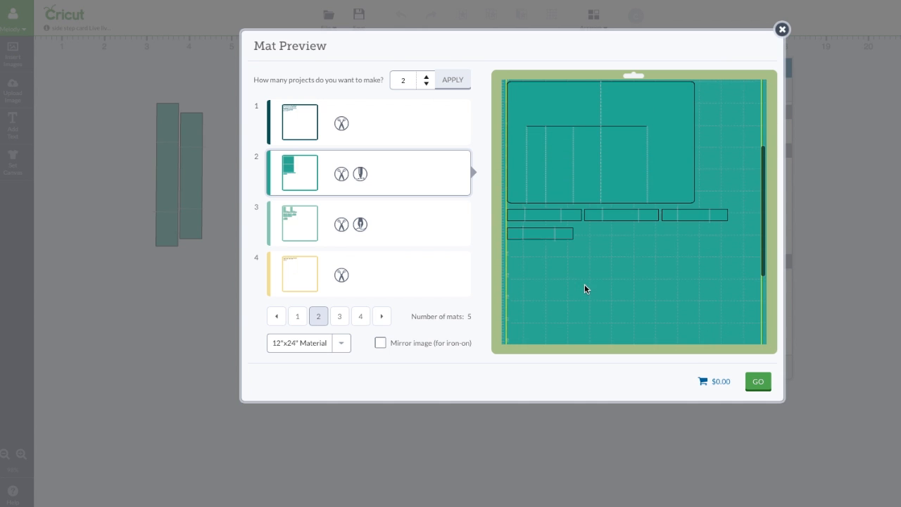
scroll(634, 253, down, 2)
scroll(669, 225, down, 1)
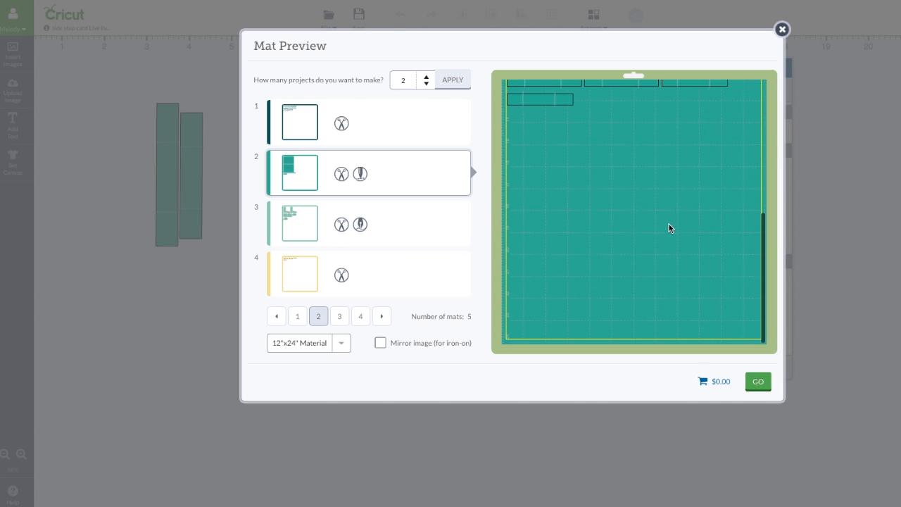
scroll(669, 225, up, 4)
scroll(669, 223, down, 2)
scroll(664, 205, down, 1)
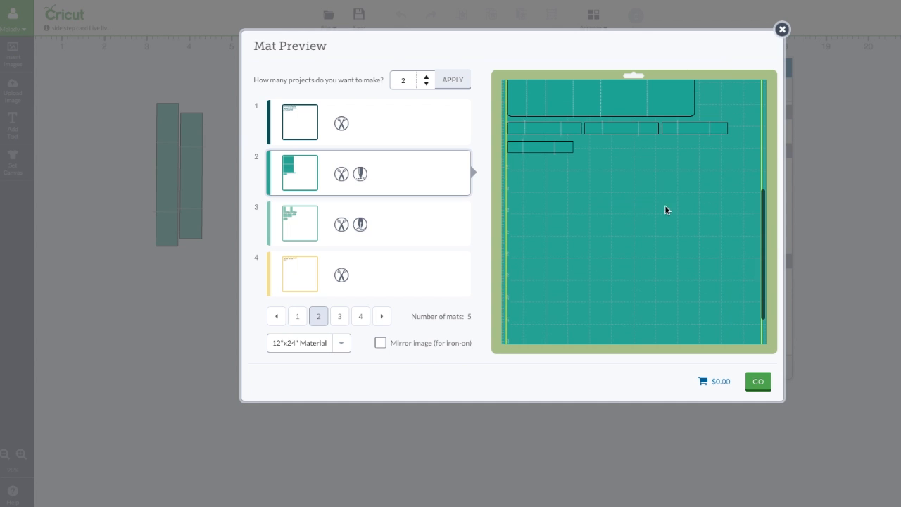
scroll(673, 203, up, 3)
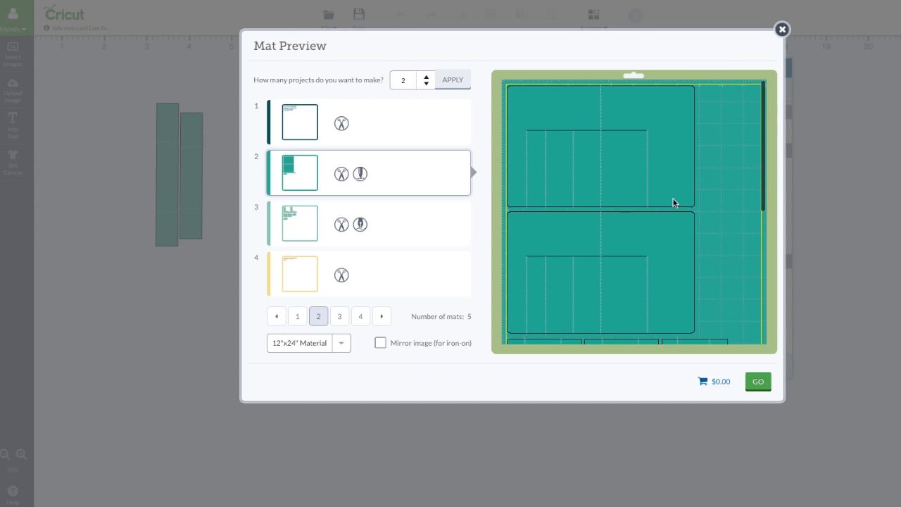
Step: Turn three of the narrow strips upright and place them side by side in the free space beside the upper note card
click(702, 346)
drag(702, 345, 725, 277)
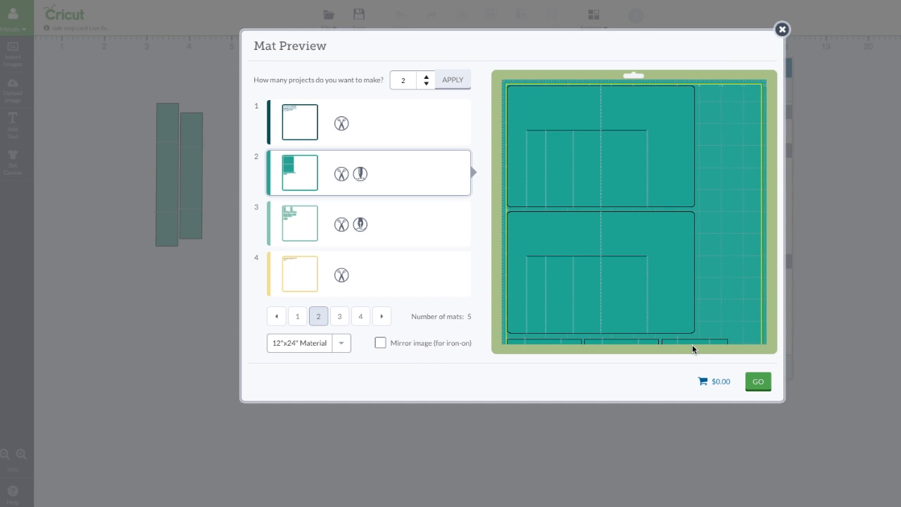
drag(693, 348, 704, 143)
click(712, 245)
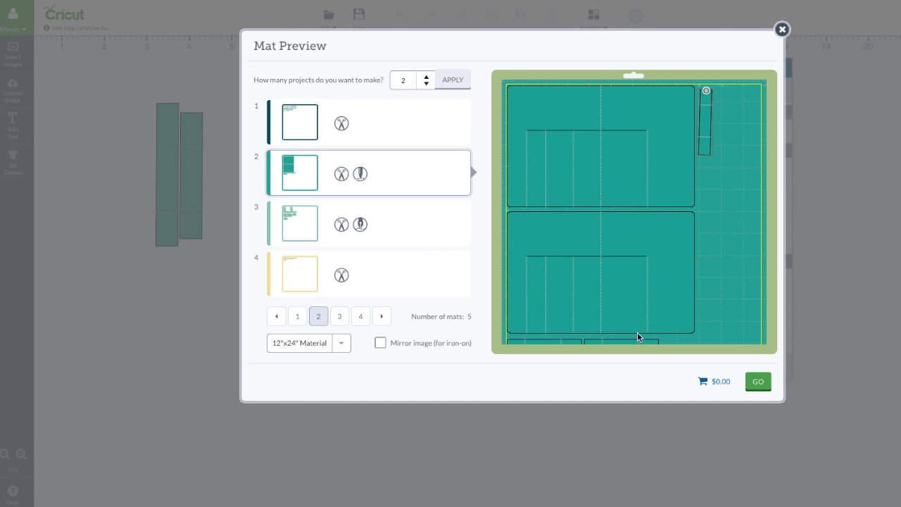
drag(635, 340, 721, 149)
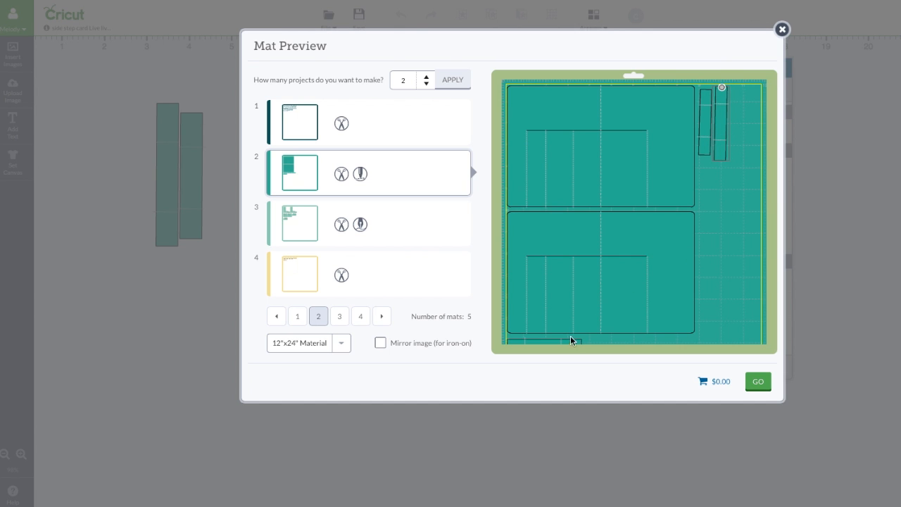
drag(569, 344, 732, 149)
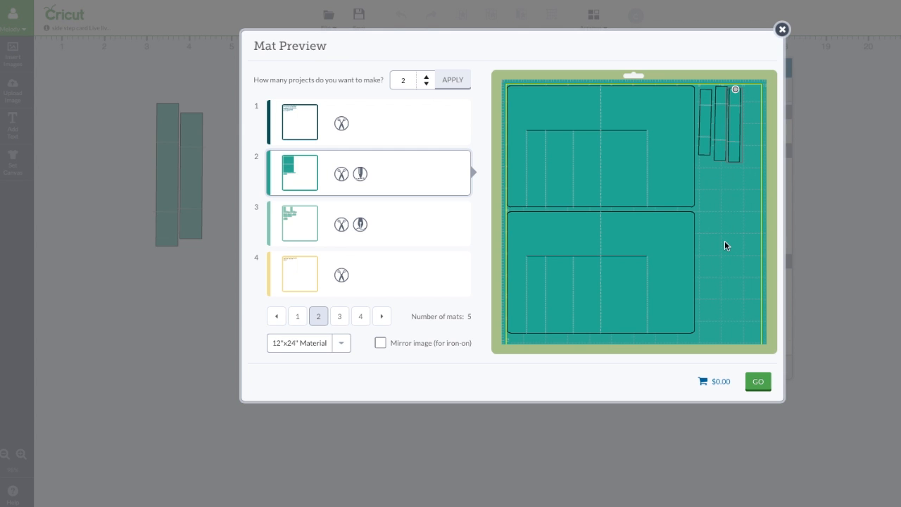
Step: Turn the remaining narrow strip upright and place it beside the other three strips next to the upper note card
scroll(724, 241, down, 3)
drag(532, 256, 736, 190)
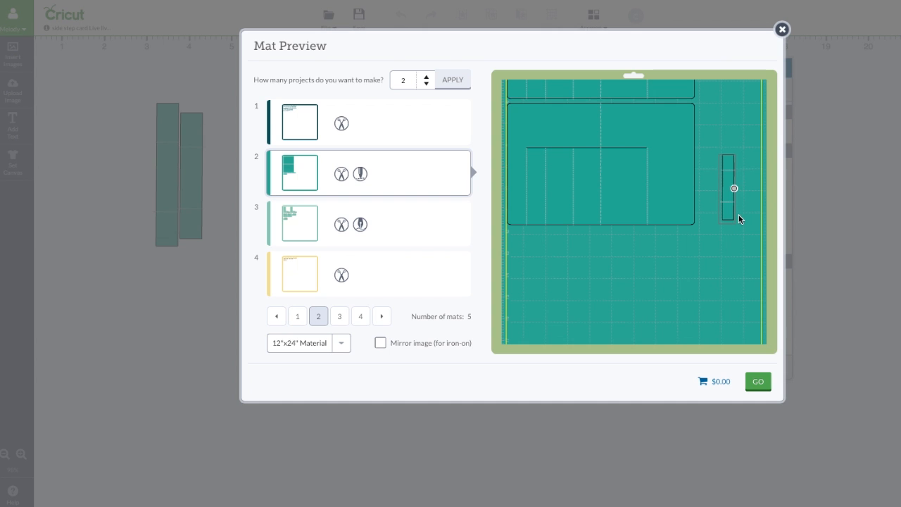
scroll(739, 220, up, 1)
scroll(739, 218, up, 3)
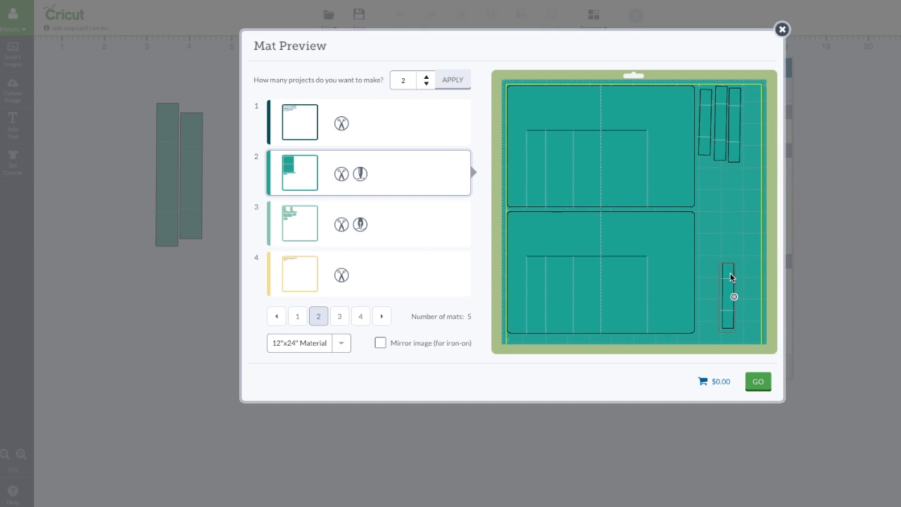
drag(731, 270, 753, 100)
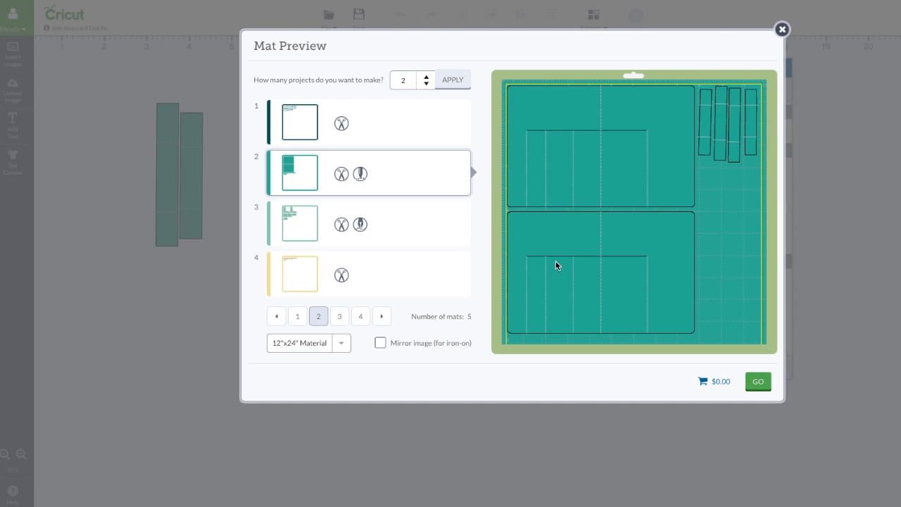
scroll(556, 262, down, 1)
Step: On mat 3, rotate the second "live every moment" piece upside down and nest it into the first one
click(417, 236)
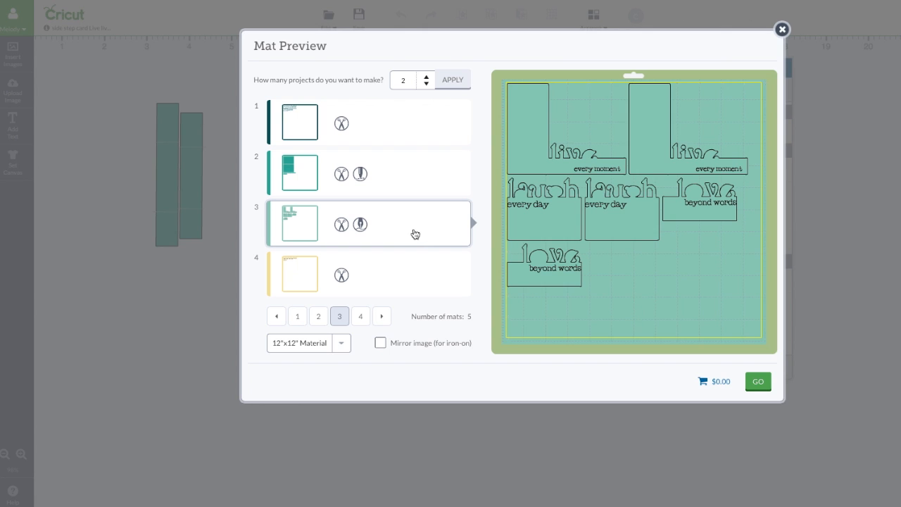
click(656, 146)
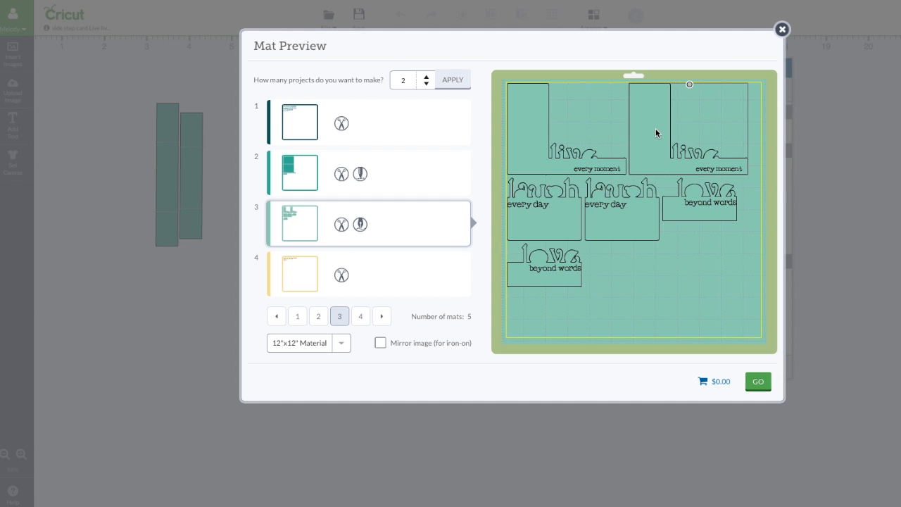
drag(689, 85, 647, 166)
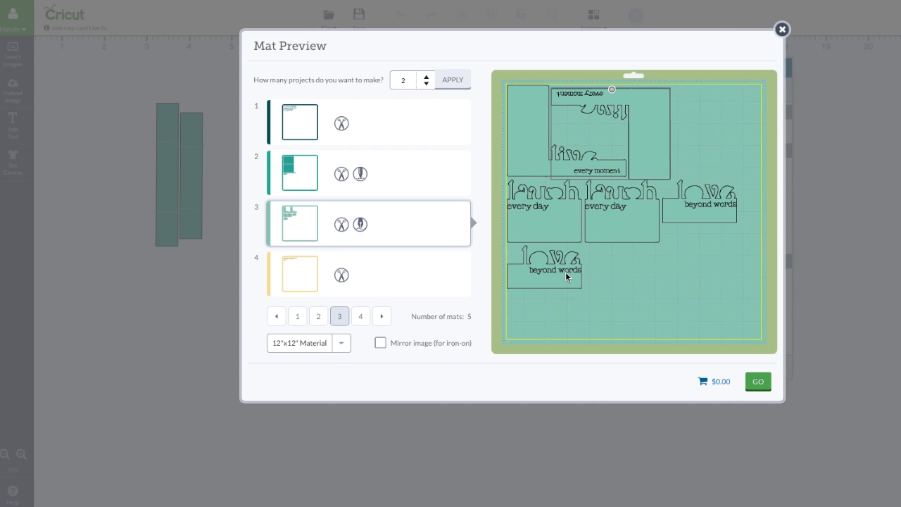
Step: Rotate both "love beyond words" pieces to vertical and stack them beside the nested live pieces
drag(566, 273, 668, 282)
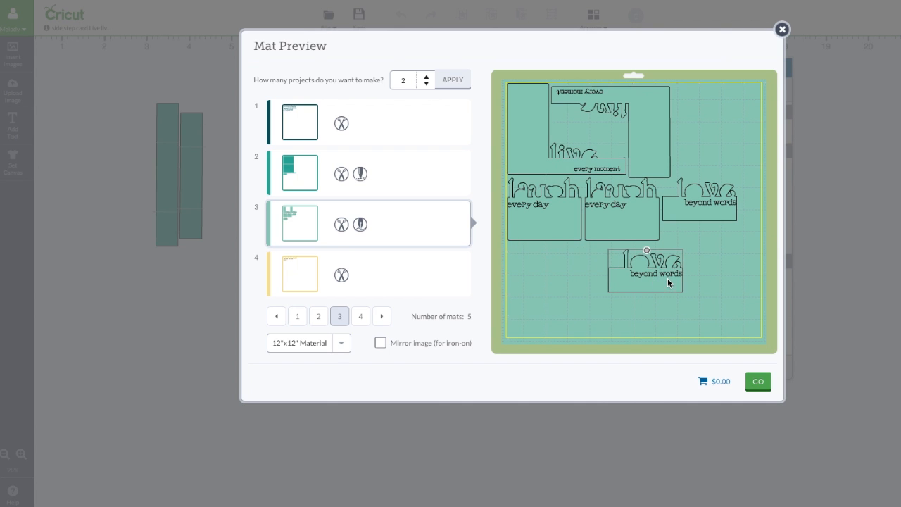
drag(646, 251, 679, 140)
click(697, 215)
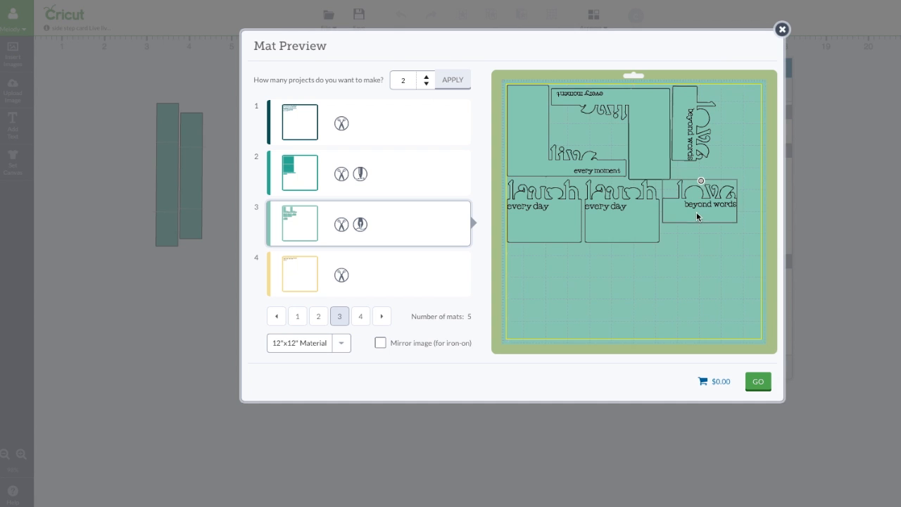
drag(701, 182, 680, 207)
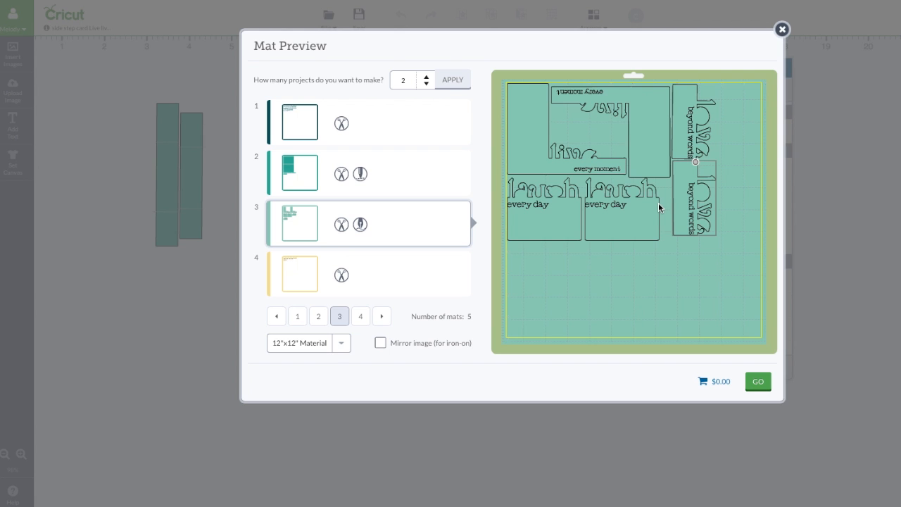
Step: On the yellow mat, flip and nest the large butterflies closely, and move the first row's two small butterflies into the second row
click(416, 276)
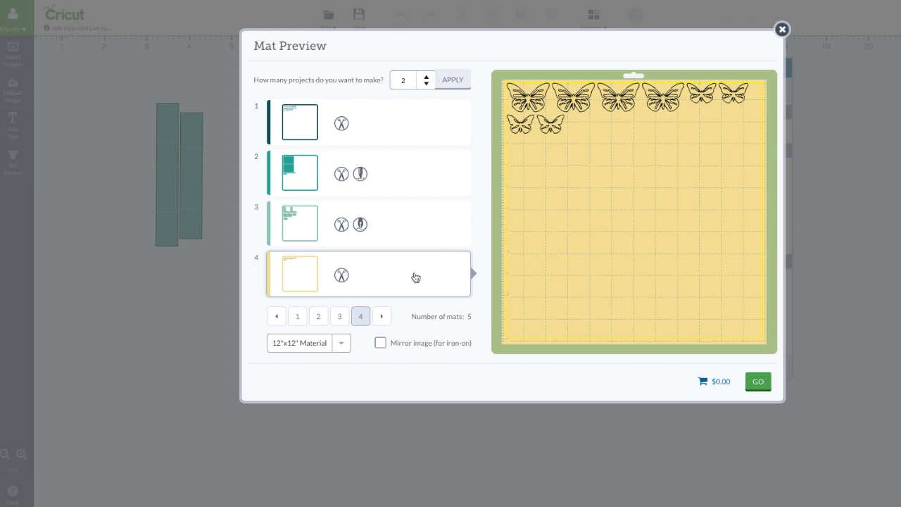
click(575, 99)
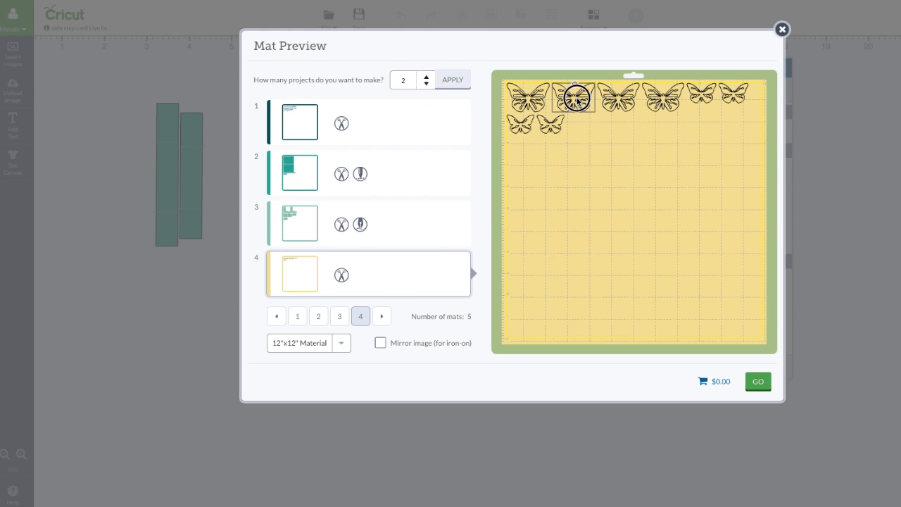
drag(576, 88, 602, 100)
mouse_move(662, 99)
mouse_down()
mouse_move(653, 88)
mouse_move(666, 114)
mouse_move(647, 128)
mouse_move(654, 106)
mouse_move(645, 101)
mouse_up()
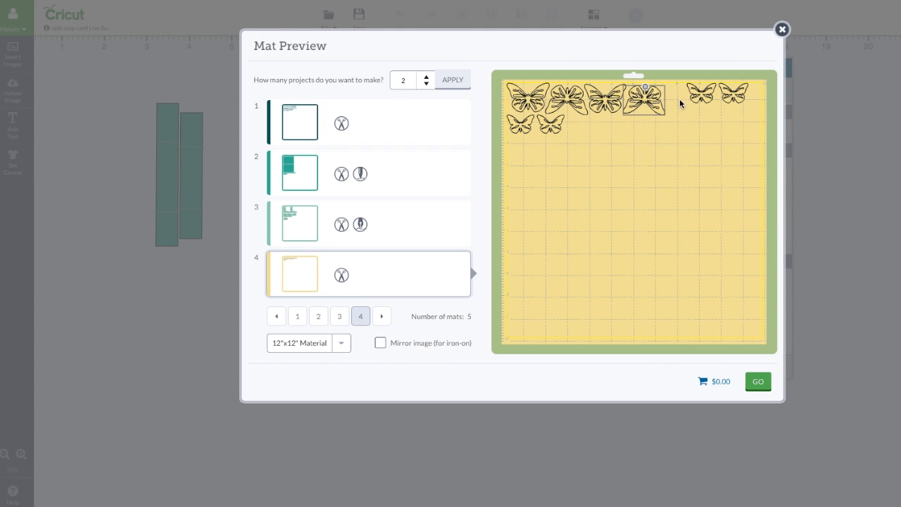
drag(697, 92, 580, 127)
drag(731, 99, 612, 129)
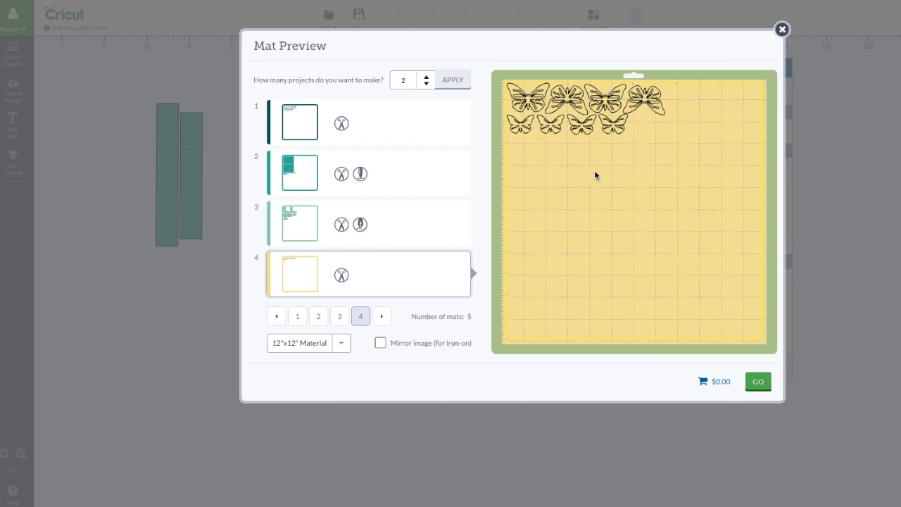
Step: Check the fifth mat with the drawn fold-mark letters, and return to the first mat
click(381, 316)
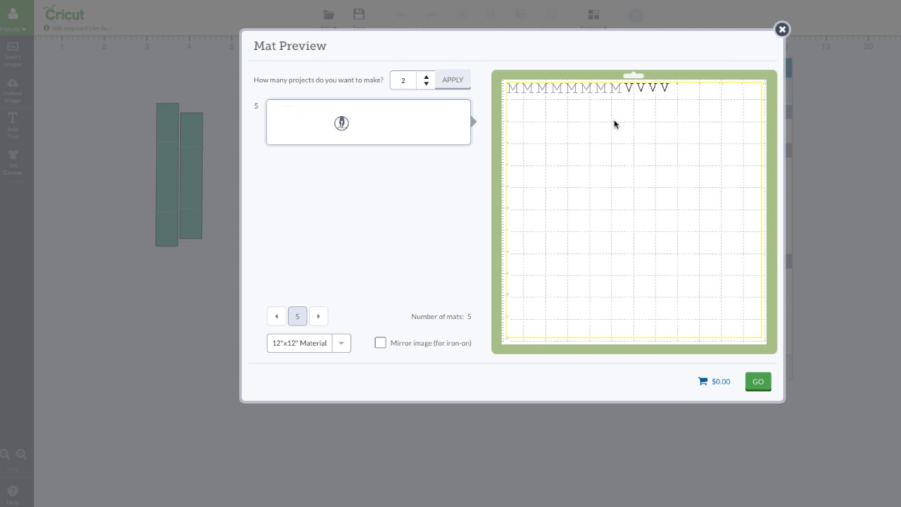
click(280, 316)
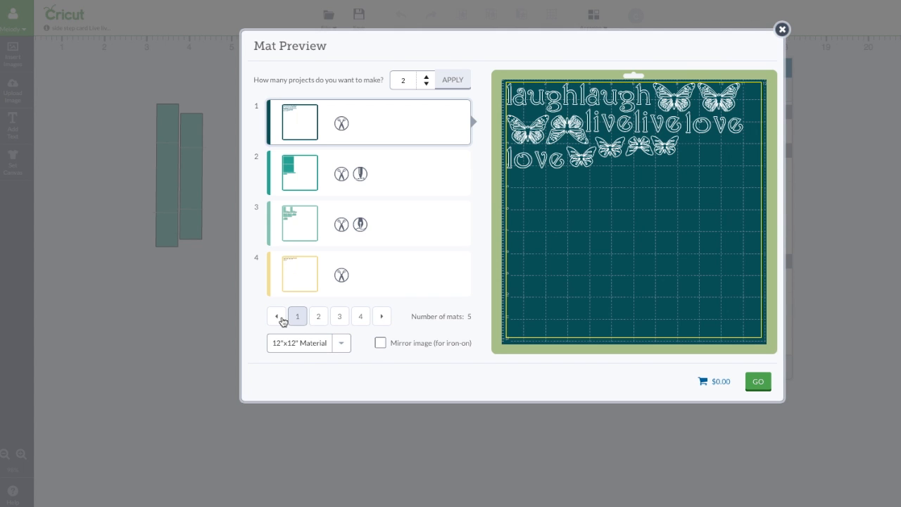